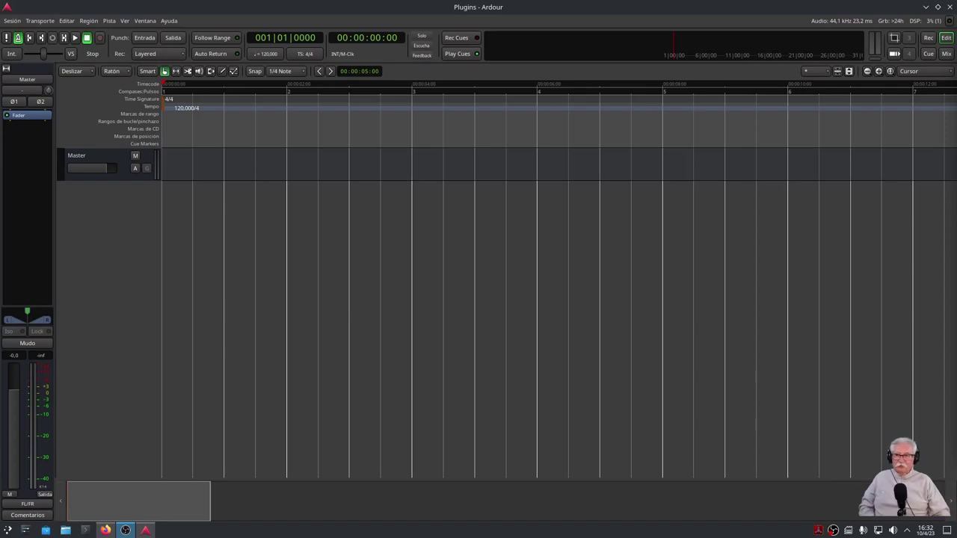
Step: Switch to Firefox and show the YouTube channel's playlists page that includes Curso Básico de Ardour
click(106, 530)
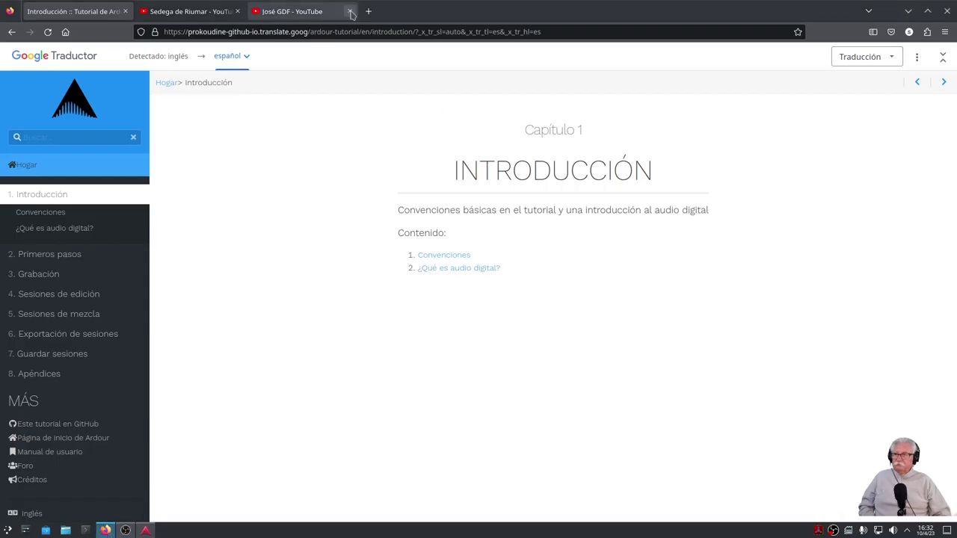
click(292, 12)
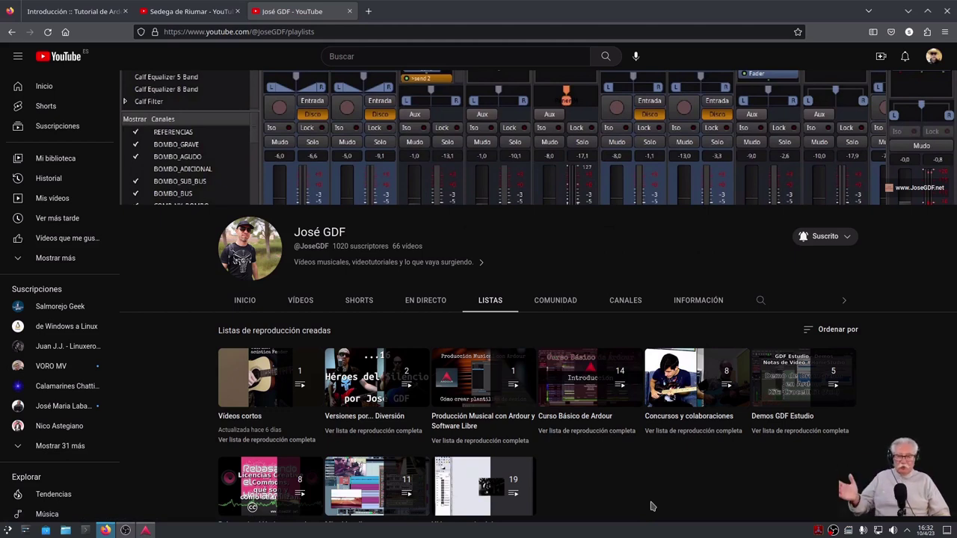
Step: Switch back to Ardour and check the program version in its About window, closing the window again
click(145, 530)
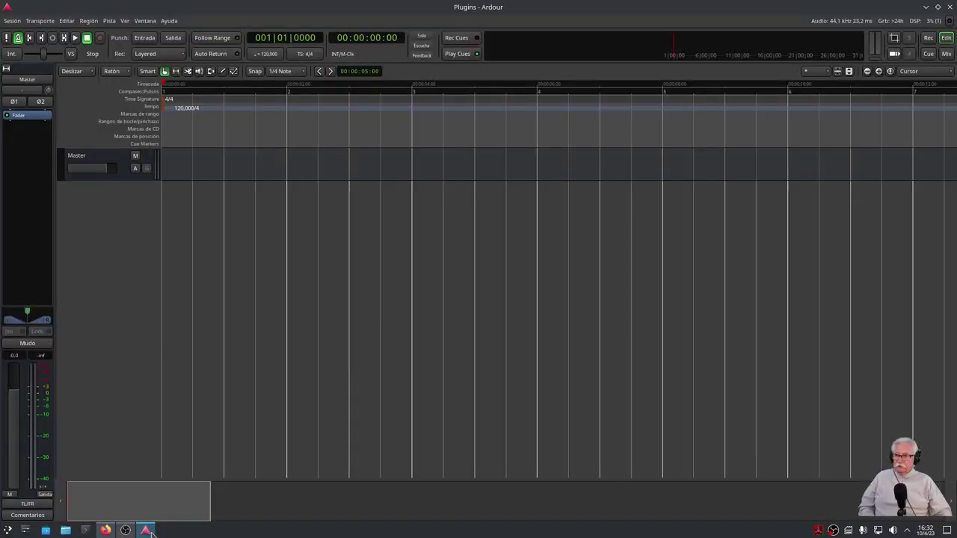
click(169, 20)
click(180, 31)
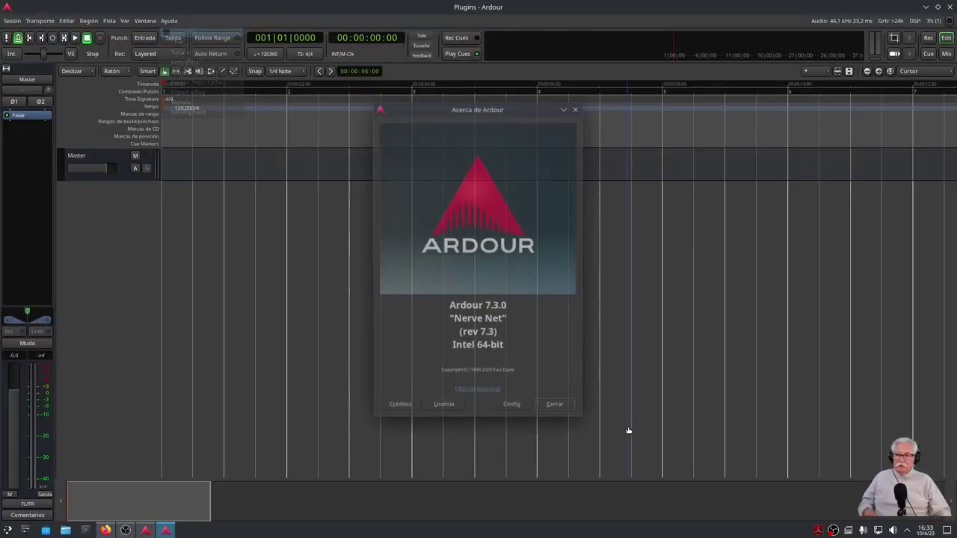
click(558, 408)
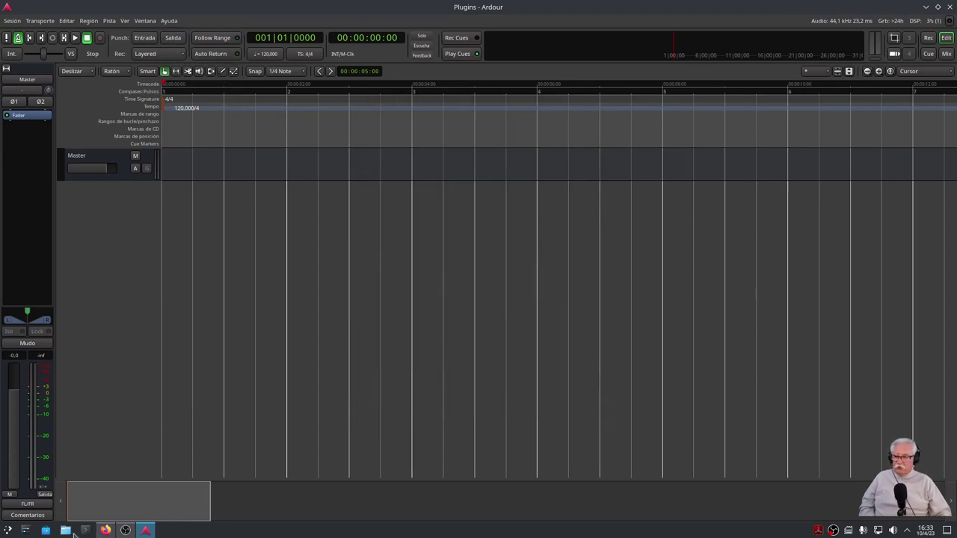
Step: Switch to Firefox and look over the Ardour installation videos on the Sedega de Riumar YouTube channel
click(107, 530)
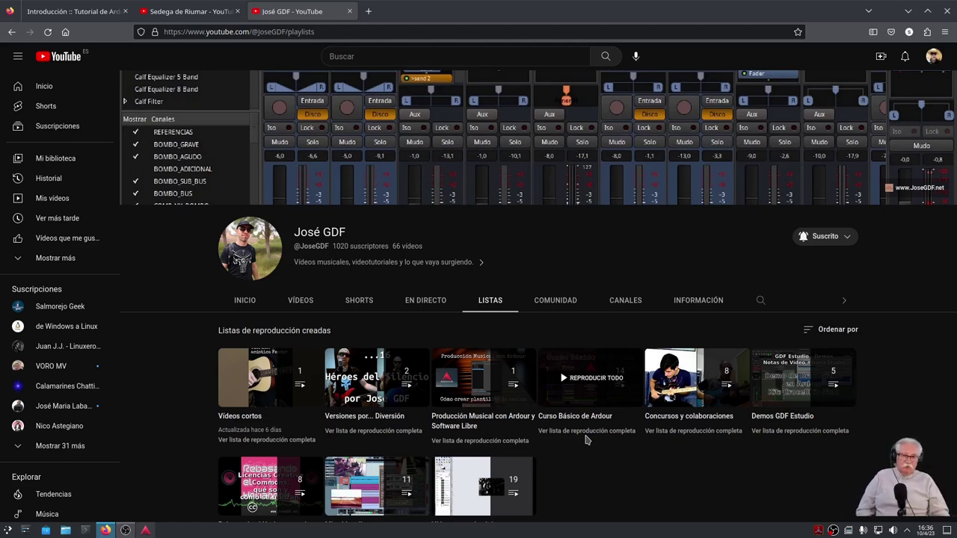
click(196, 11)
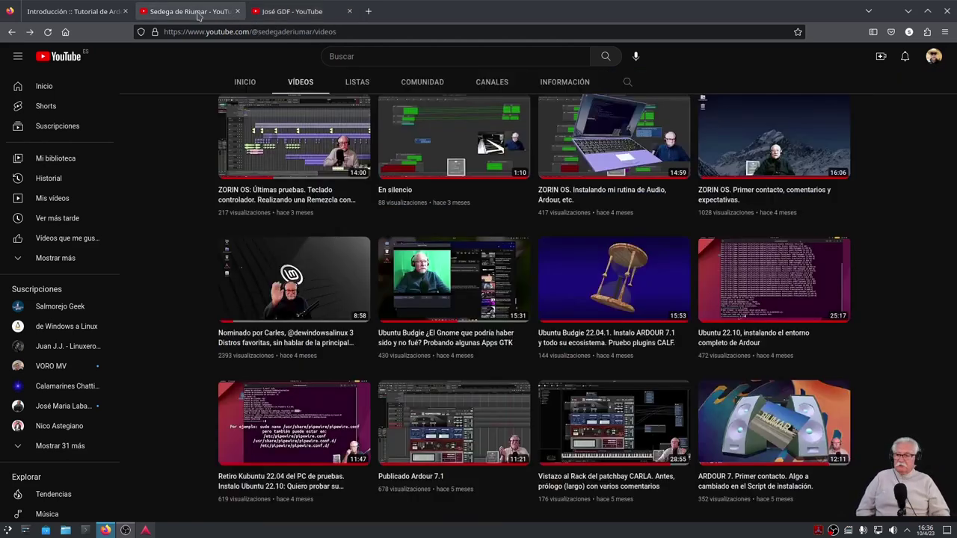
mouse_move(840, 319)
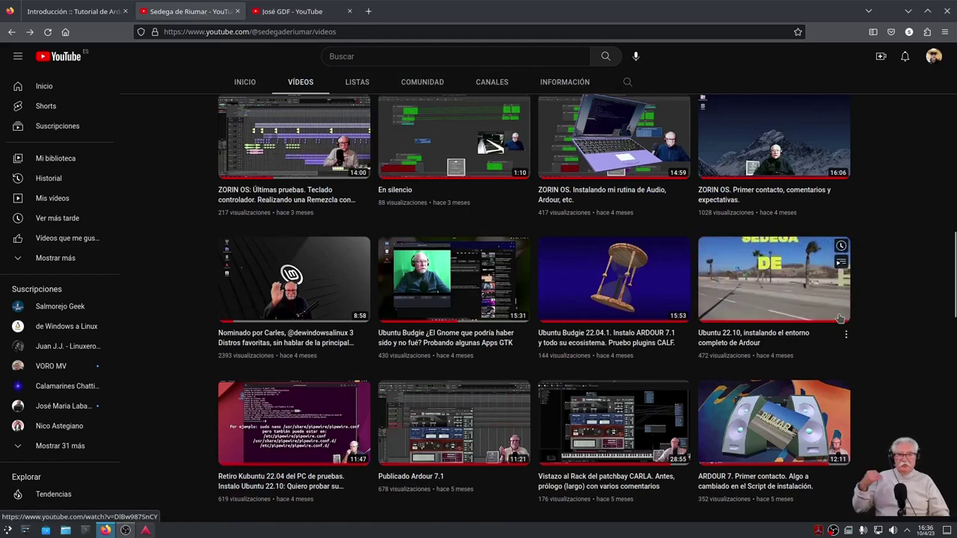
mouse_move(280, 487)
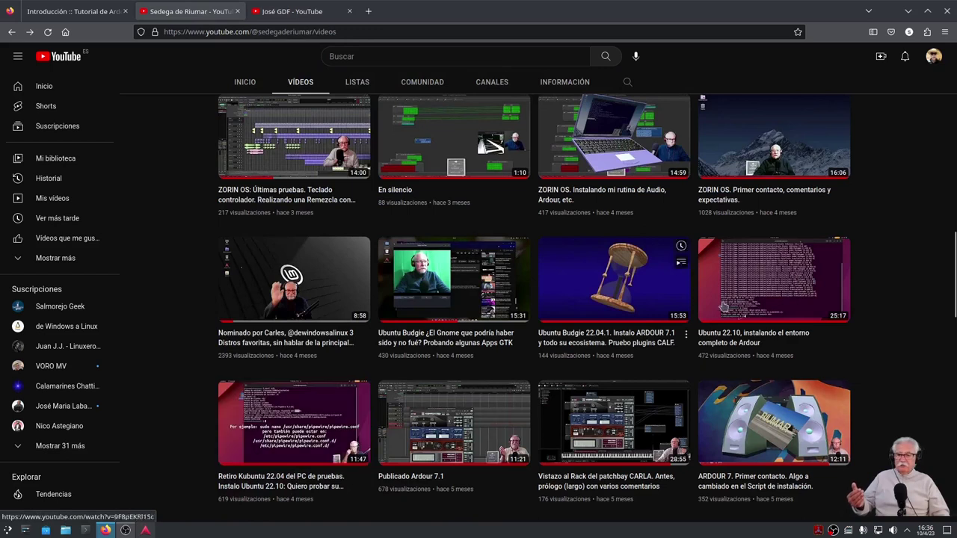
mouse_move(775, 287)
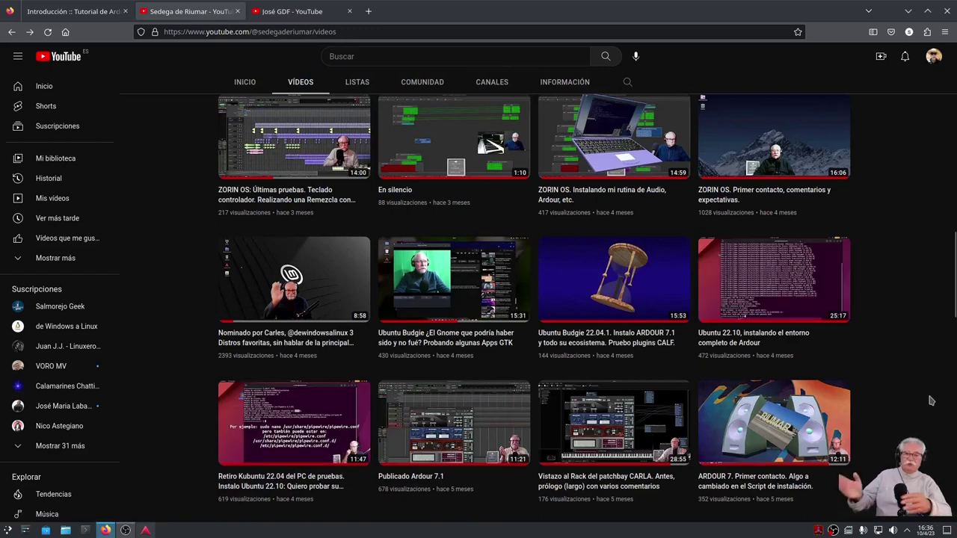
mouse_move(811, 329)
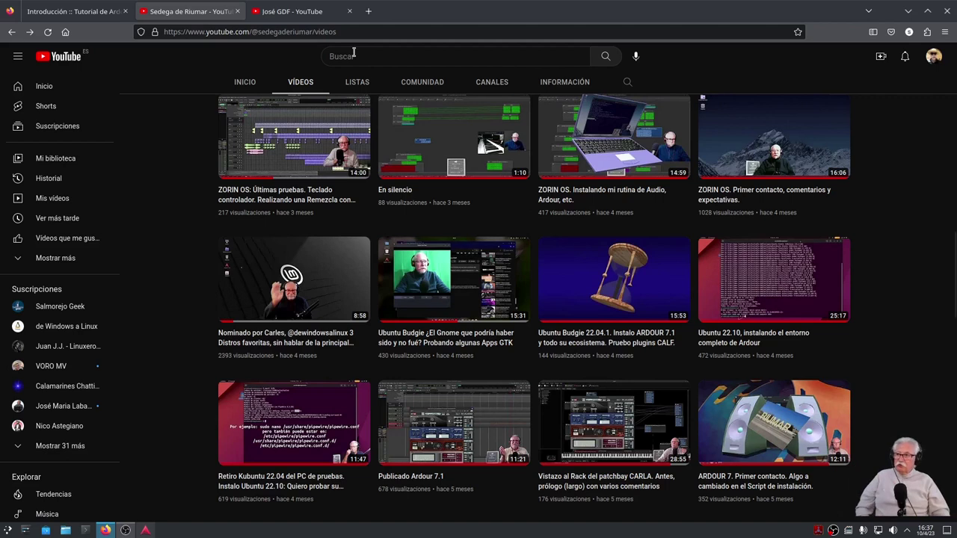
Step: Open the Convenciones page of the translated Ardour tutorial and read through its mouse, key, menu and glossary conventions
click(59, 15)
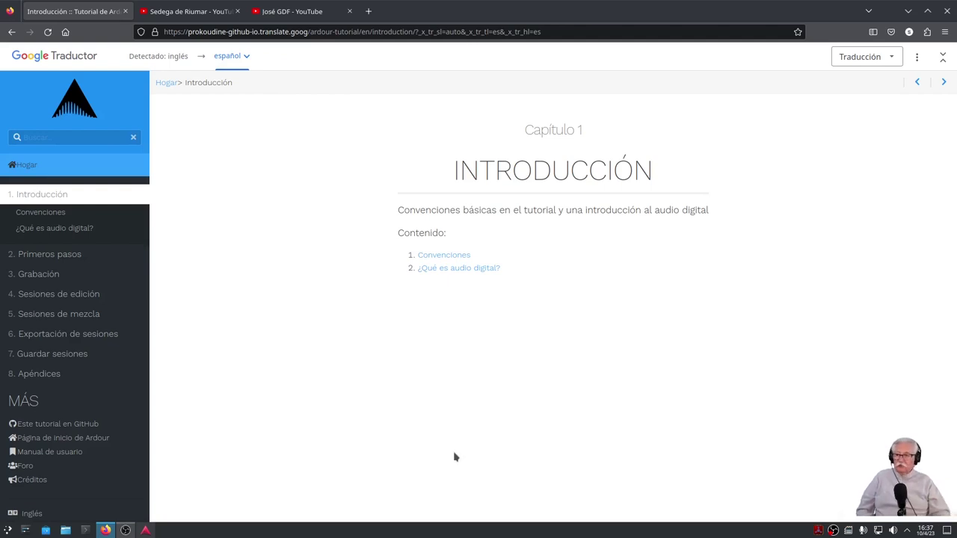
click(454, 258)
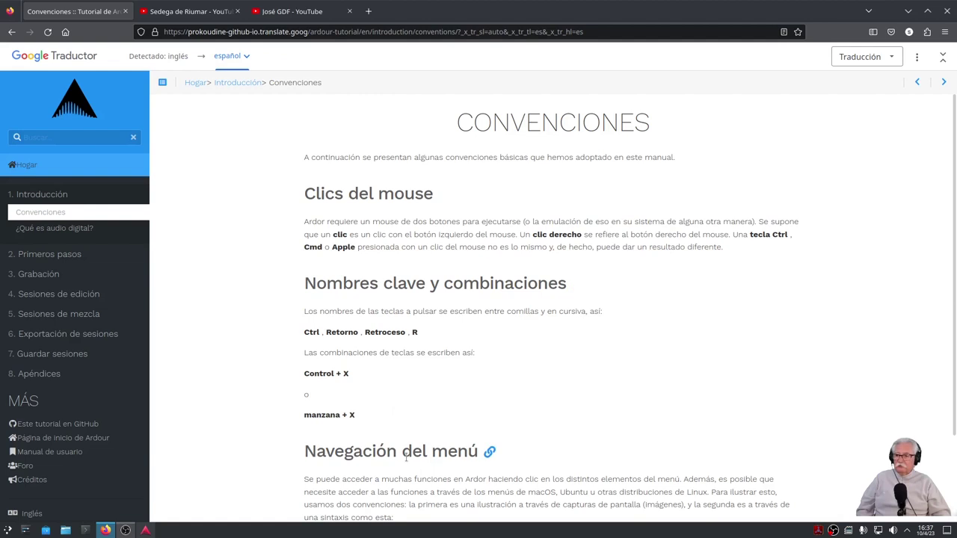
mouse_move(326, 416)
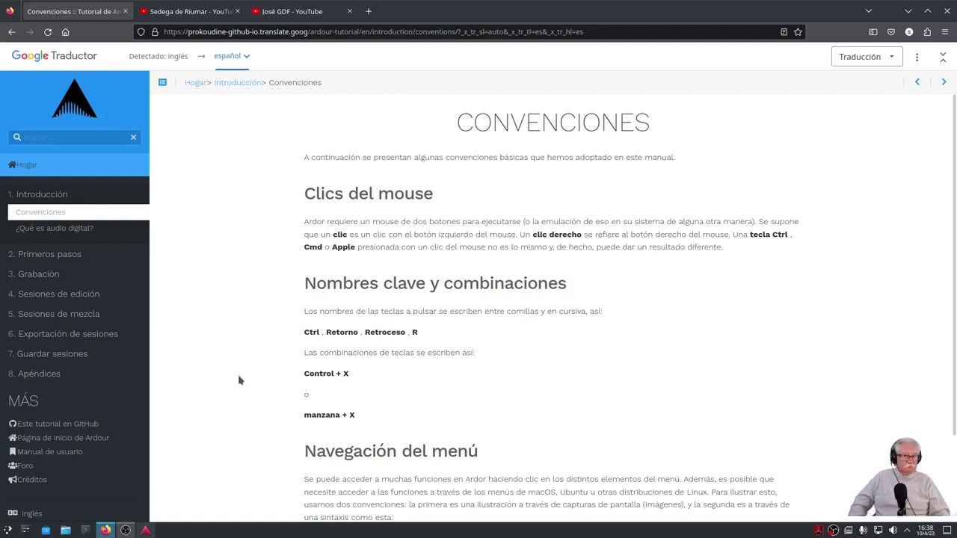
scroll(239, 381, down, 2)
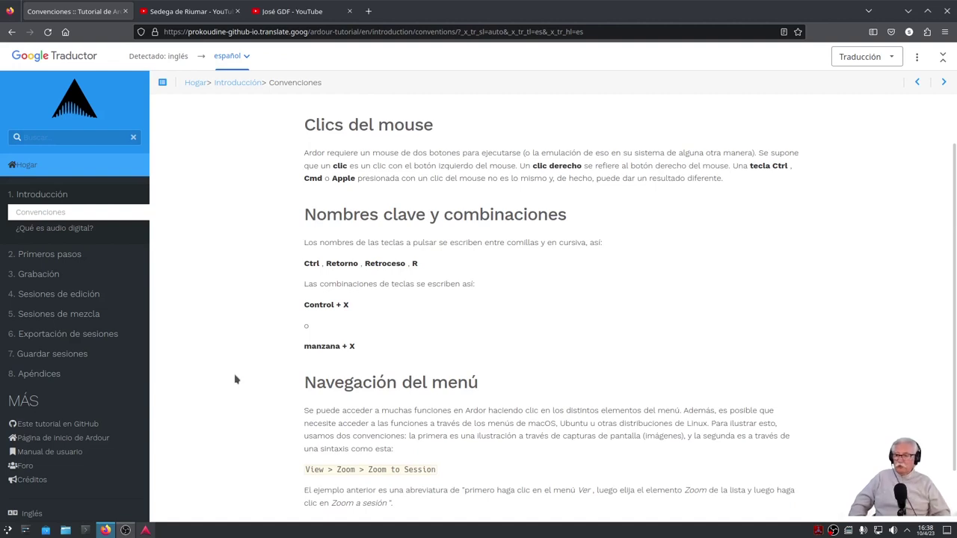
scroll(235, 380, down, 3)
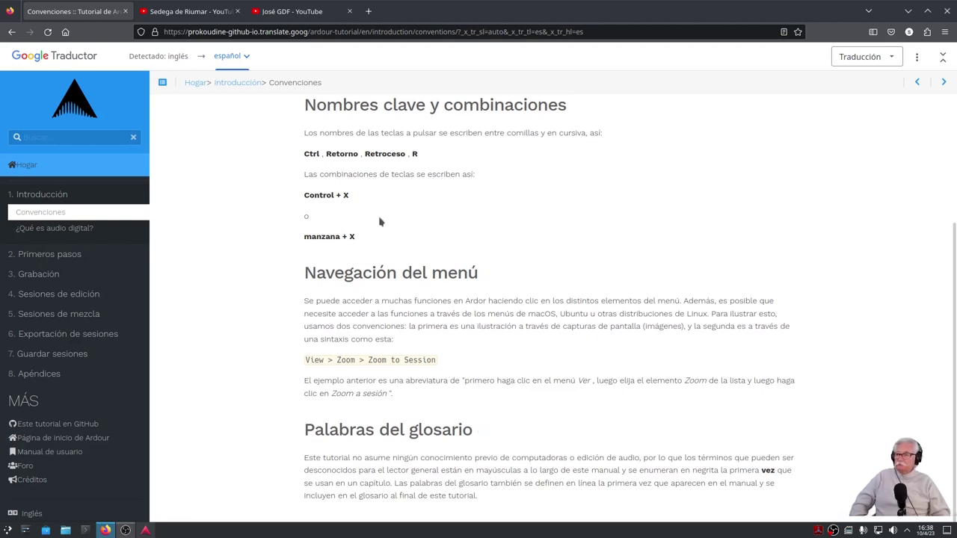
scroll(285, 305, up, 5)
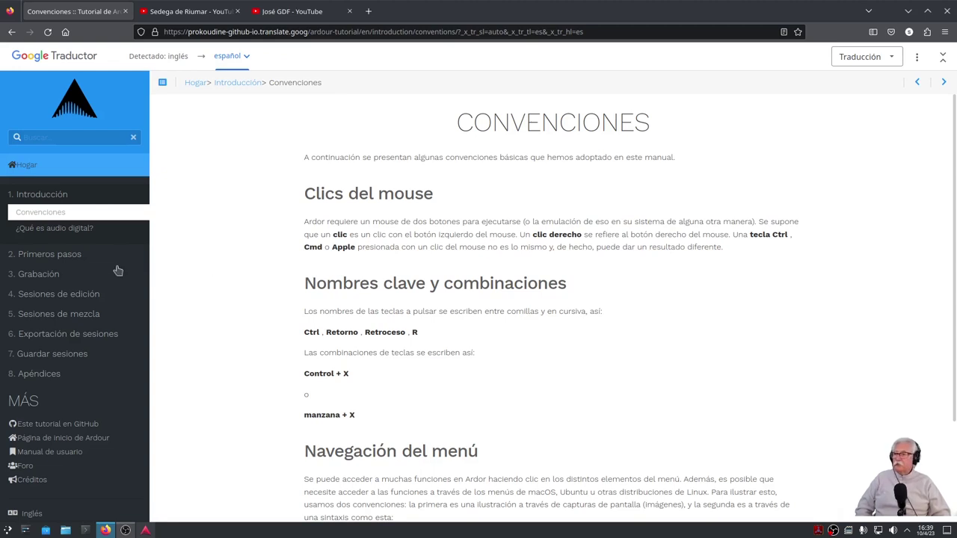
Step: Open the tutorial's ¿Qué es audio digital? page and read Frecuencia y ganancia, highlighting the Hertz (Hz) unit
click(65, 234)
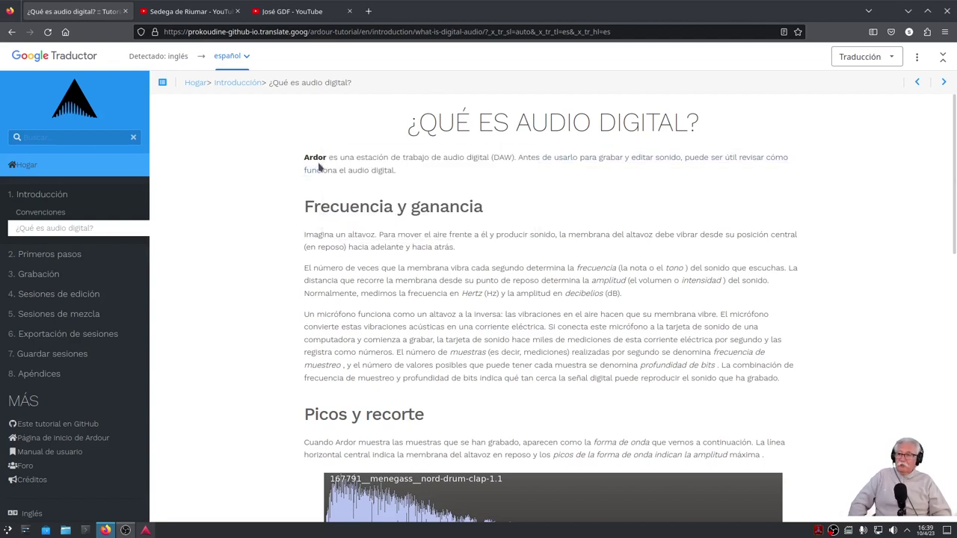
mouse_move(315, 158)
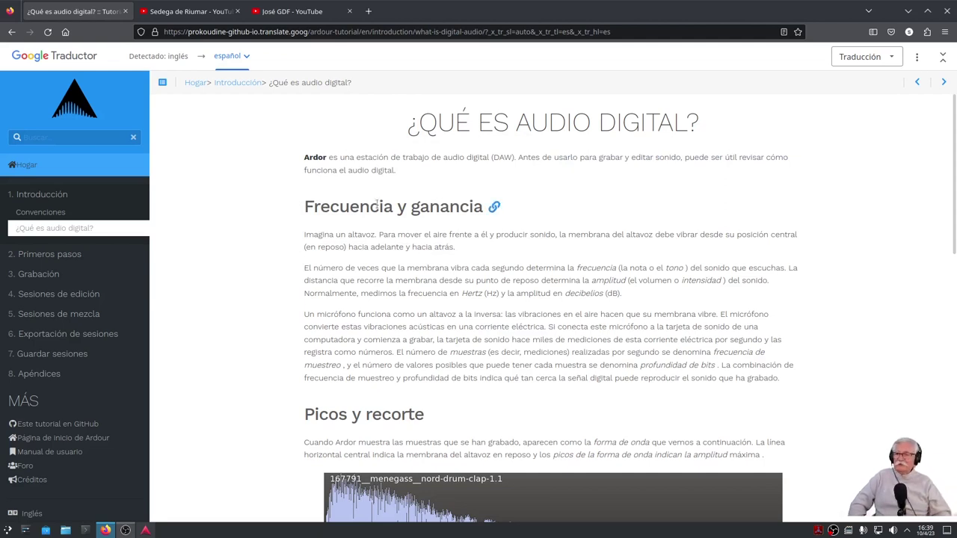
mouse_move(420, 199)
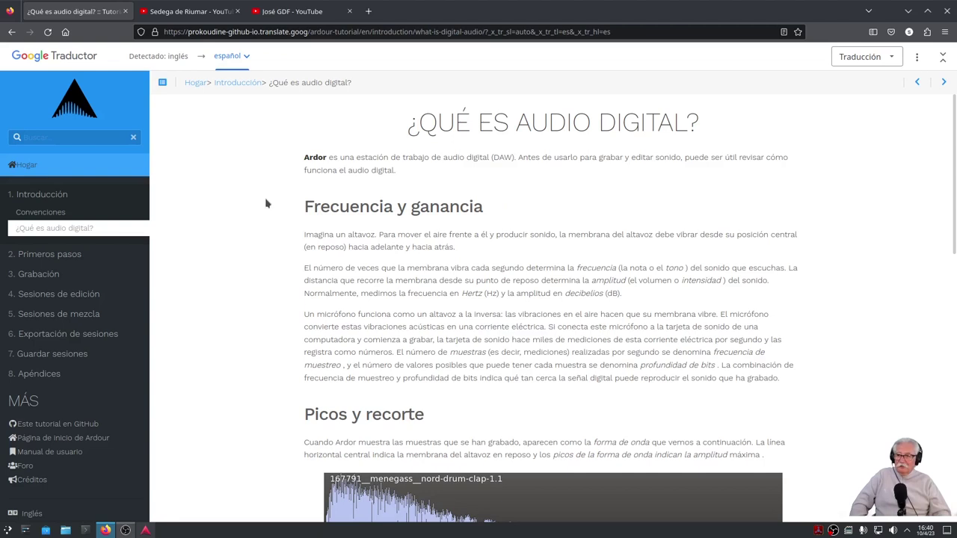
scroll(272, 206, down, 1)
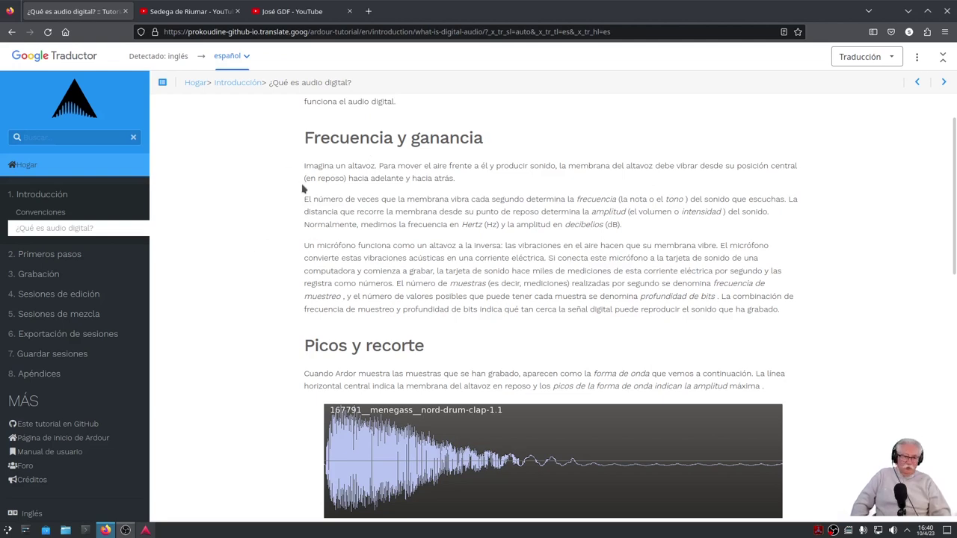
scroll(264, 200, down, 2)
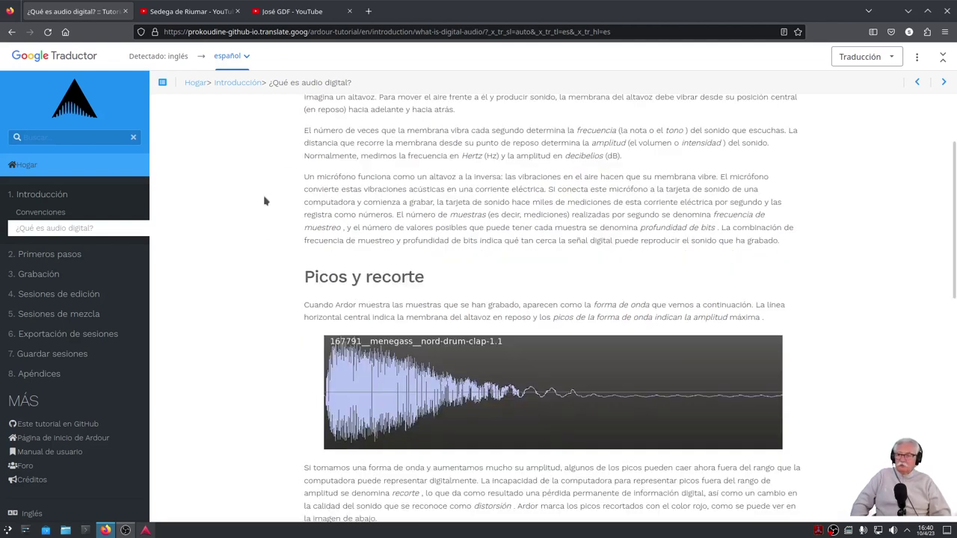
scroll(264, 200, up, 2)
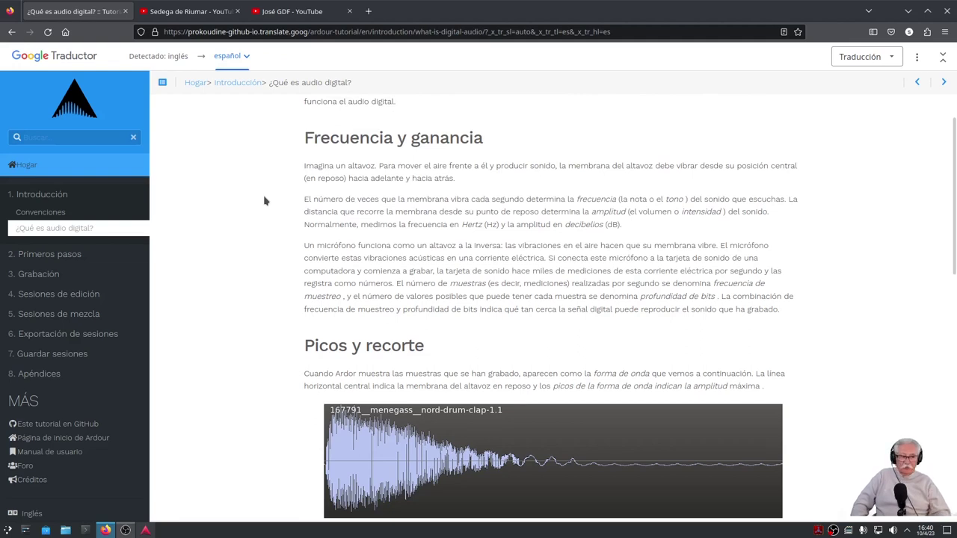
scroll(264, 201, down, 2)
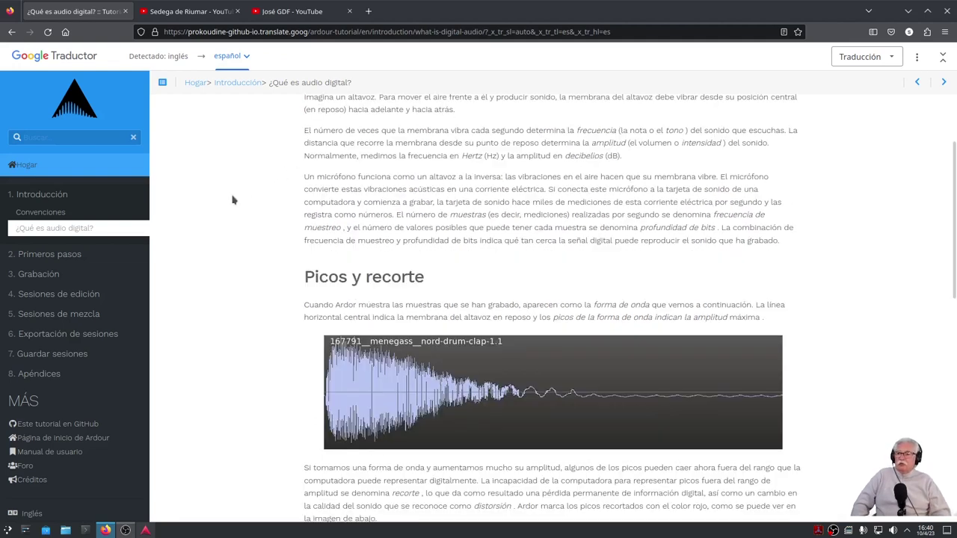
scroll(232, 200, up, 2)
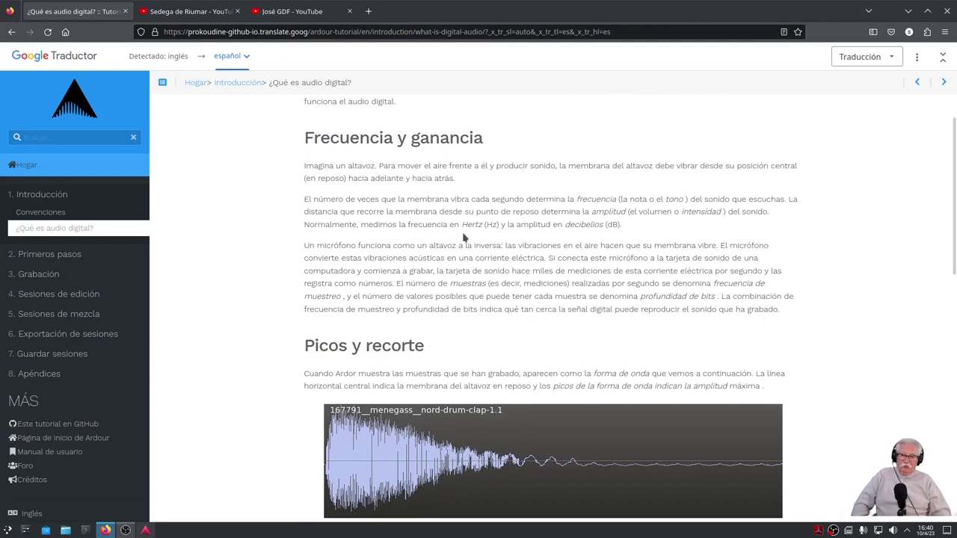
drag(464, 224, 502, 226)
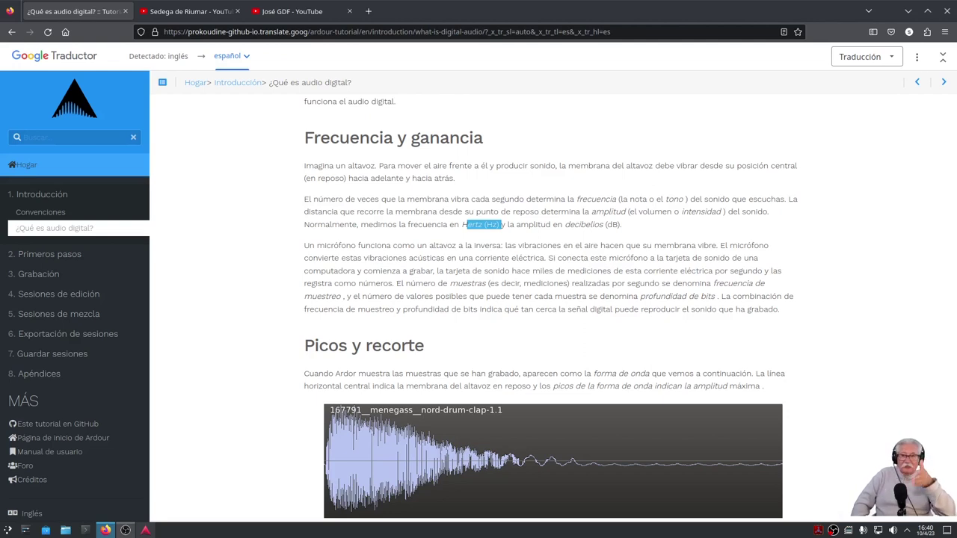
Step: Read the Picos y recorte section, examining the drum-clap waveform and the clipped audio example with its mixer strip
scroll(397, 329, down, 3)
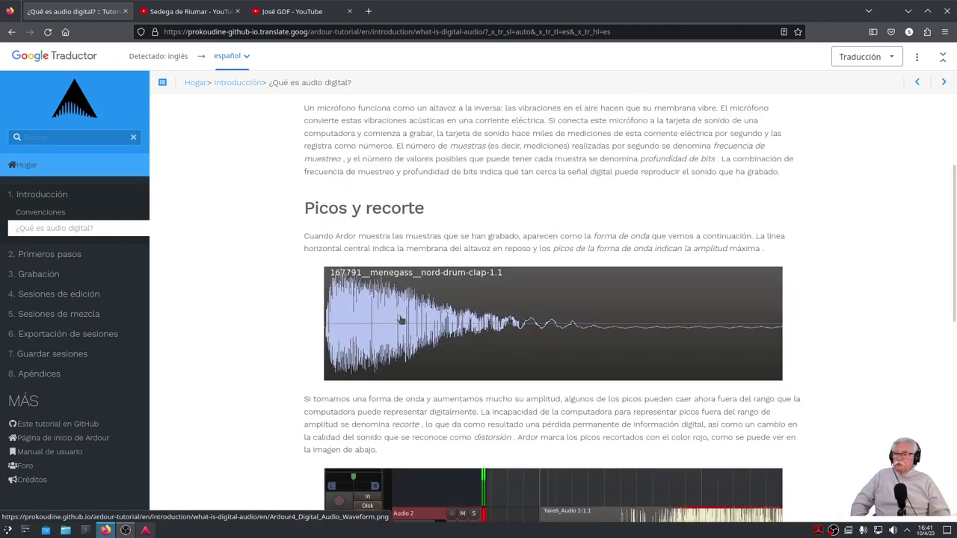
scroll(381, 295, down, 2)
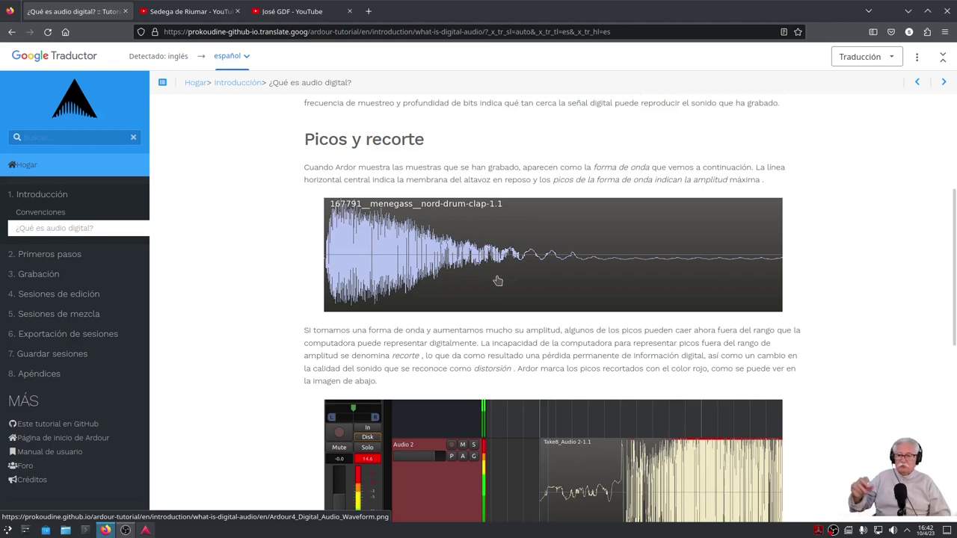
scroll(515, 276, down, 1)
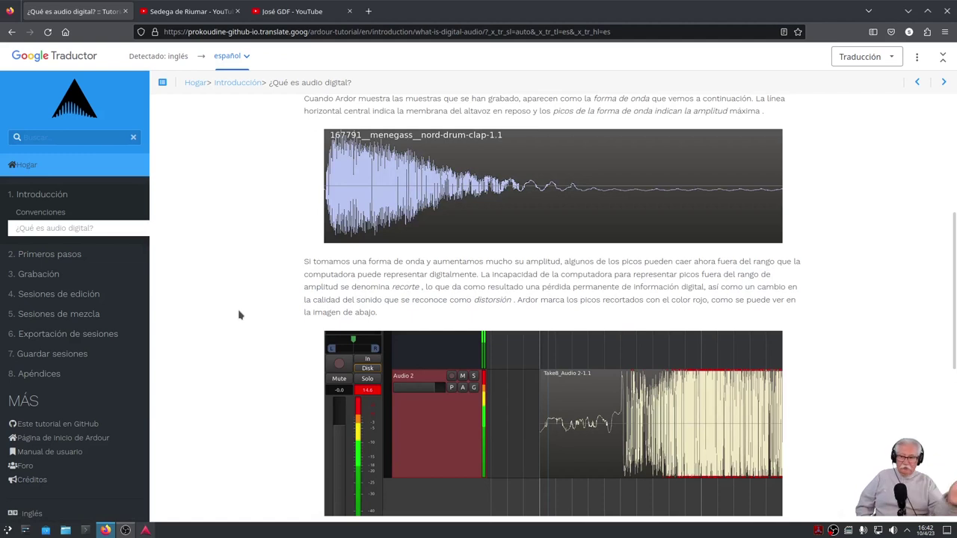
scroll(264, 326, down, 1)
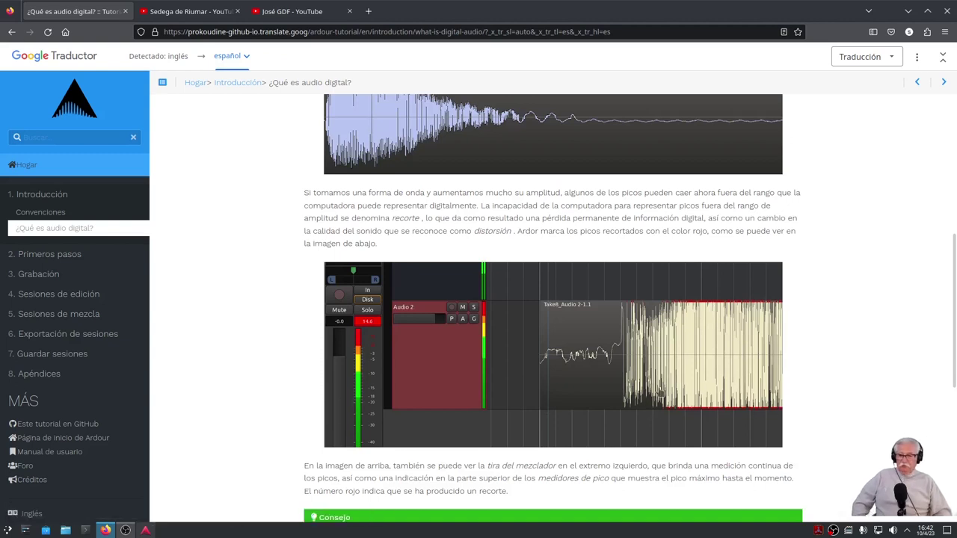
scroll(651, 389, up, 1)
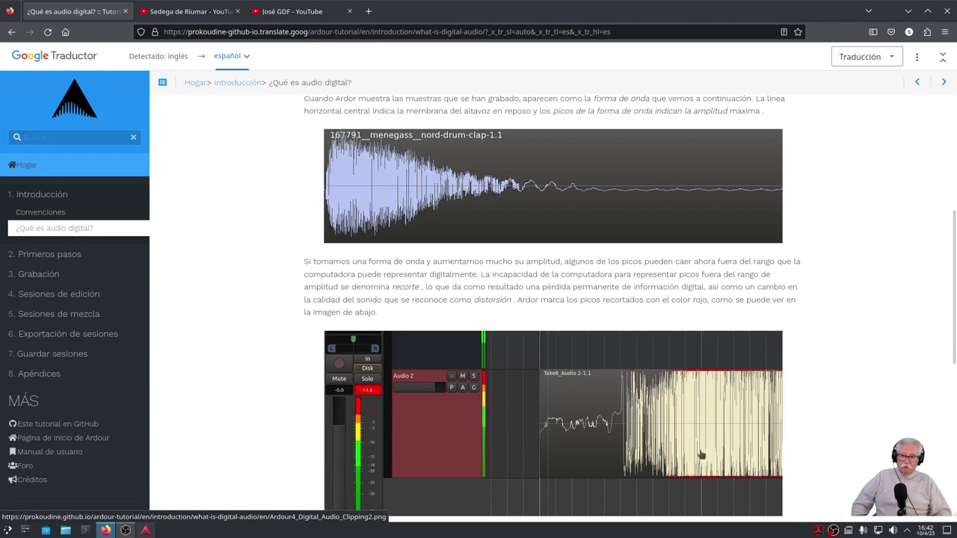
scroll(751, 484, down, 2)
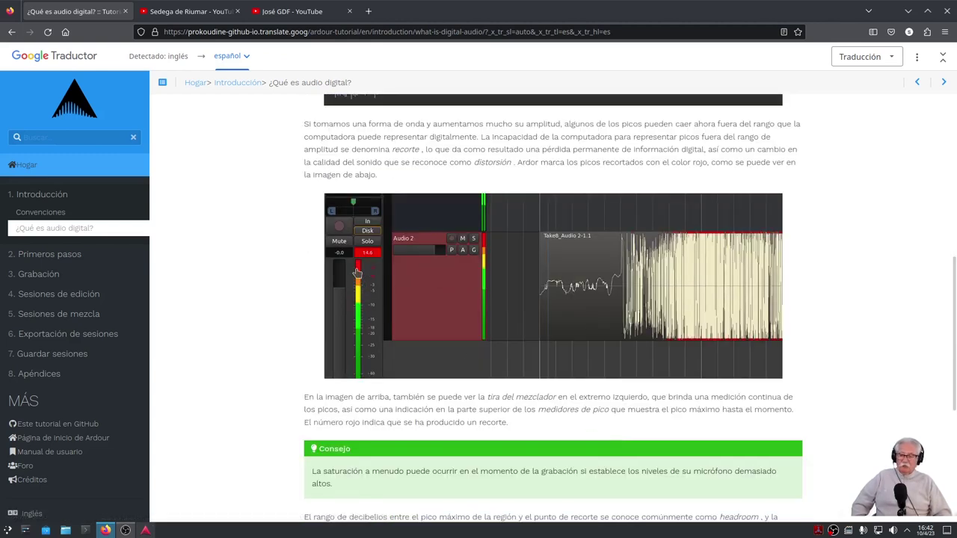
Step: Switch to Ardour and select the Master track to examine its mixer strip, returning to the tutorial page in Firefox
click(145, 530)
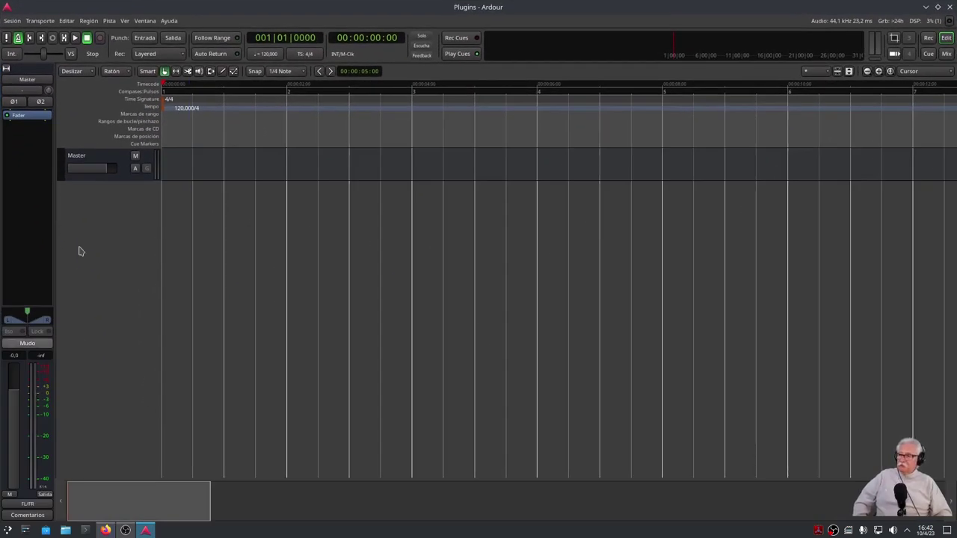
click(102, 160)
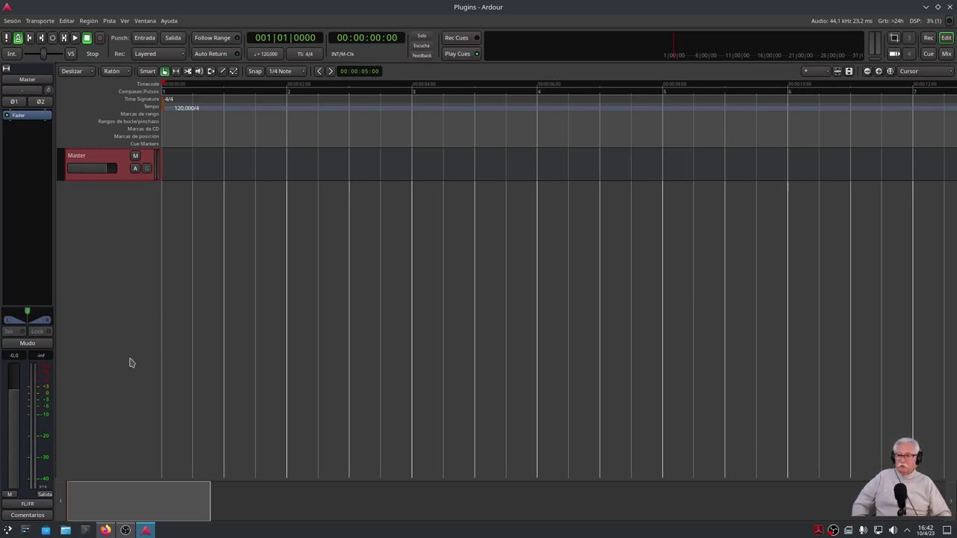
click(146, 530)
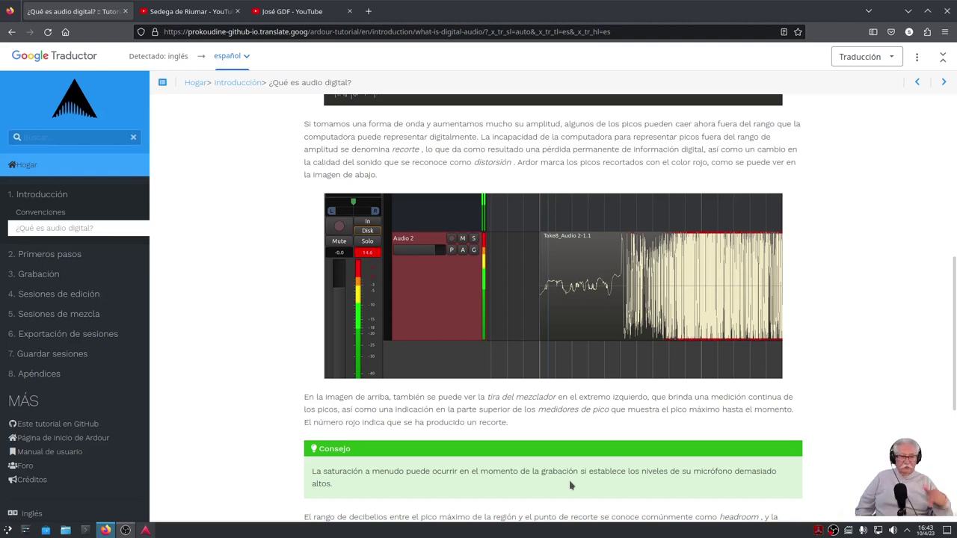
Step: Switch to Ardour, add one mono audio track named Audio with the default settings, and enlarge its height in the editor
scroll(572, 491, down, 3)
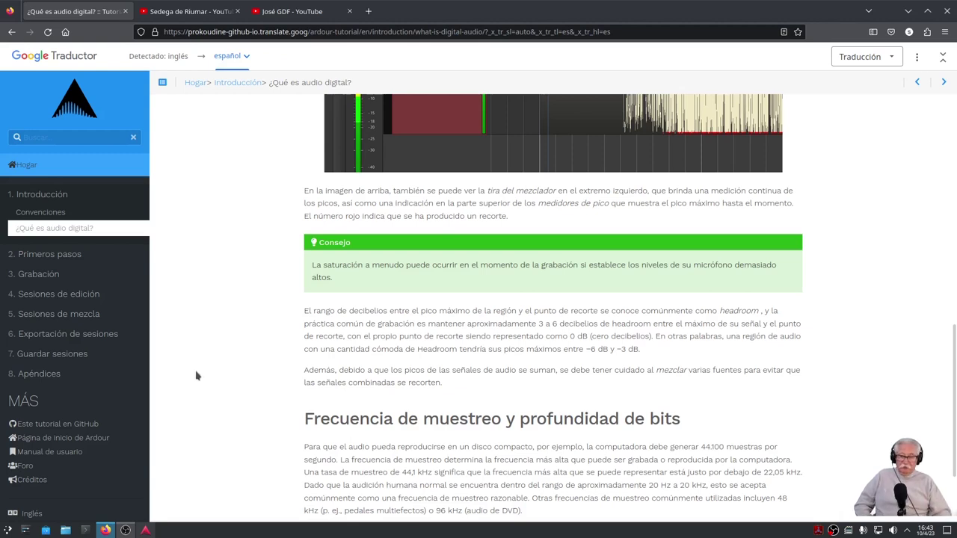
scroll(195, 375, up, 2)
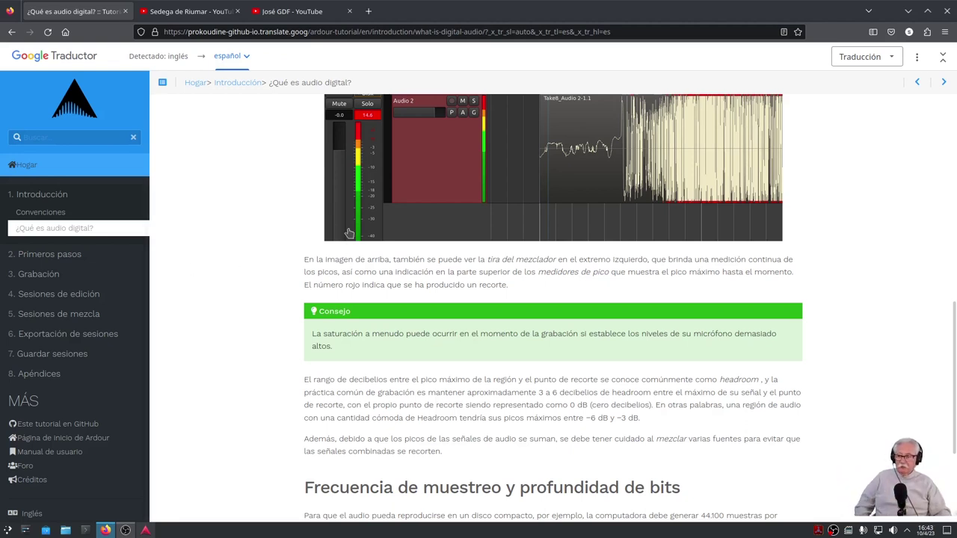
click(147, 531)
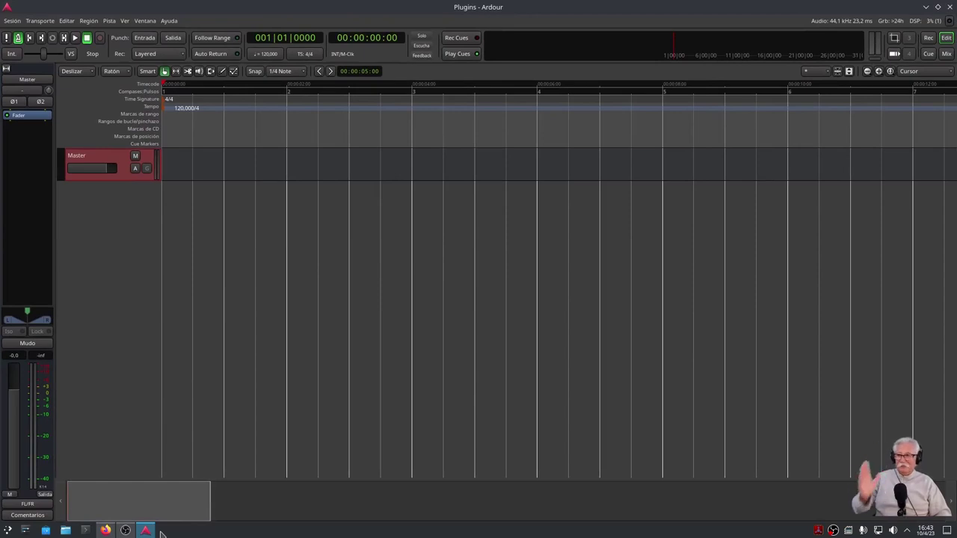
double_click(105, 243)
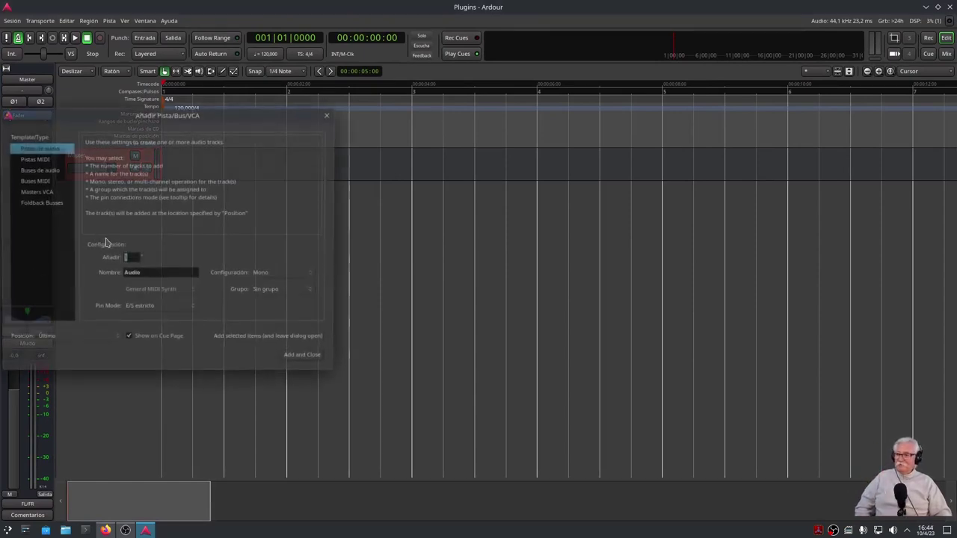
click(305, 361)
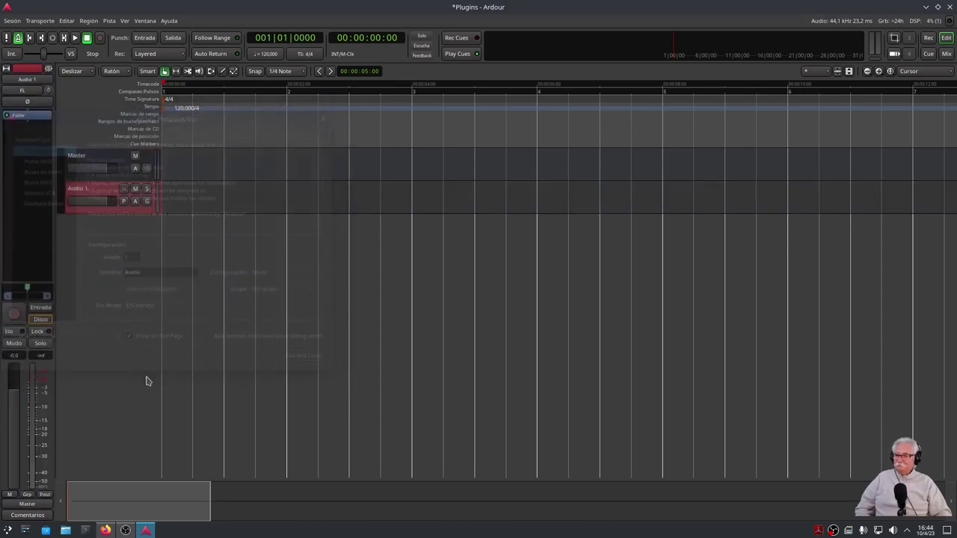
drag(92, 213, 100, 299)
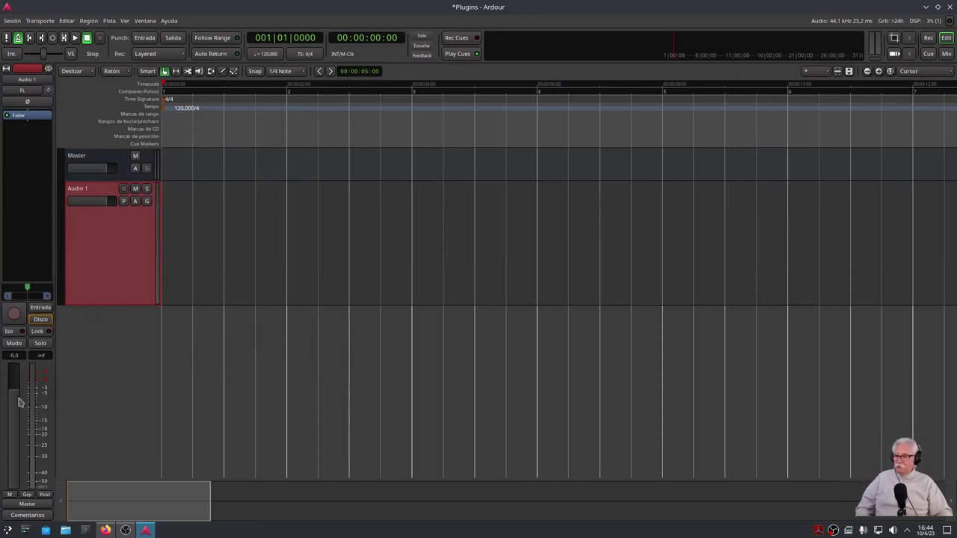
Step: Lower the Audio 1 fader and set its gain to exactly -3 dB in the mixer strip
scroll(16, 400, down, 2)
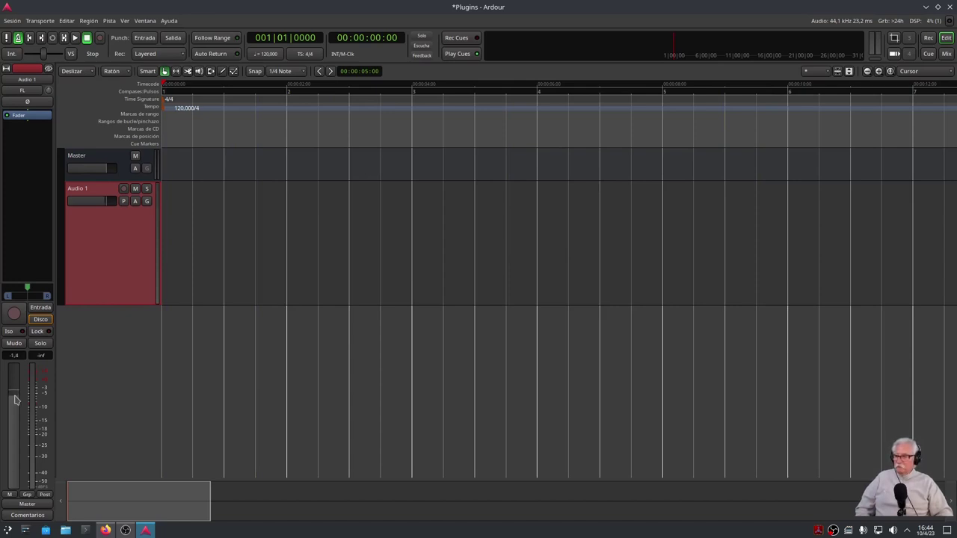
click(13, 356)
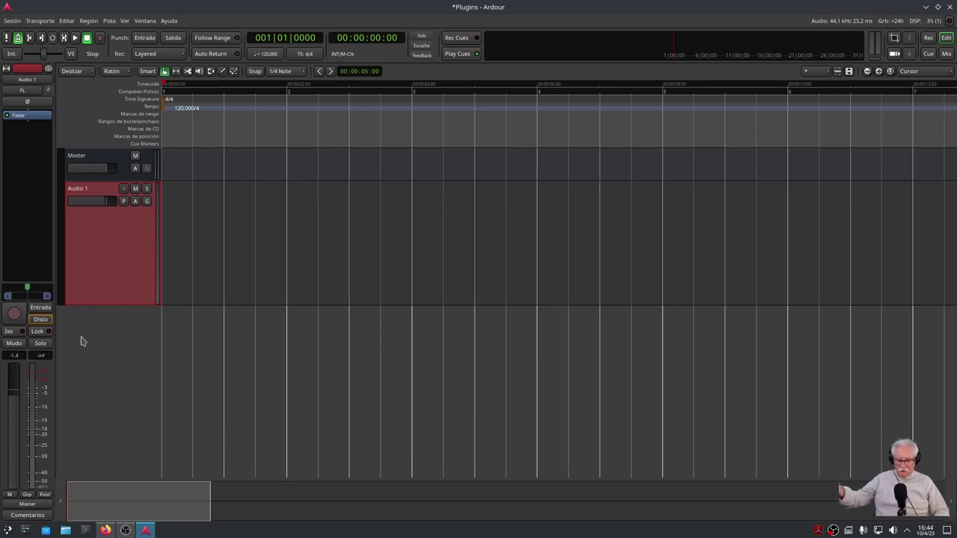
key(minus)
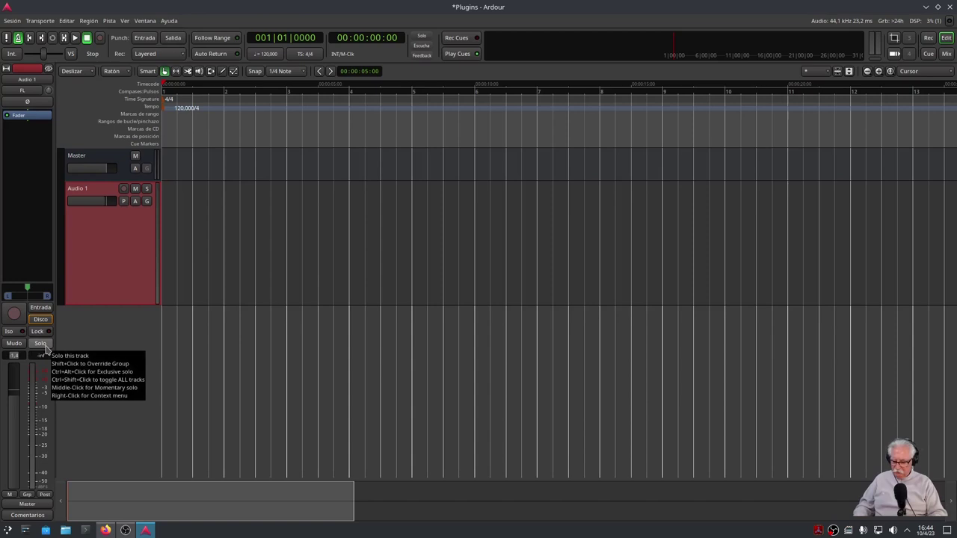
text(-3)
key(Return)
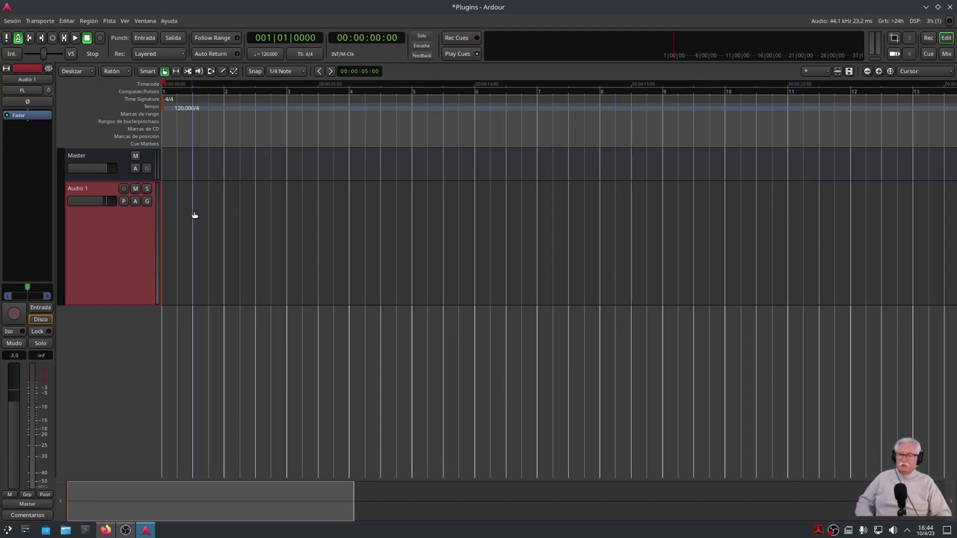
Step: Return to the tutorial in Firefox and read Frecuencia de muestreo y profundidad de bits, highlighting the sentence on CD-quality sampling frequency
click(926, 7)
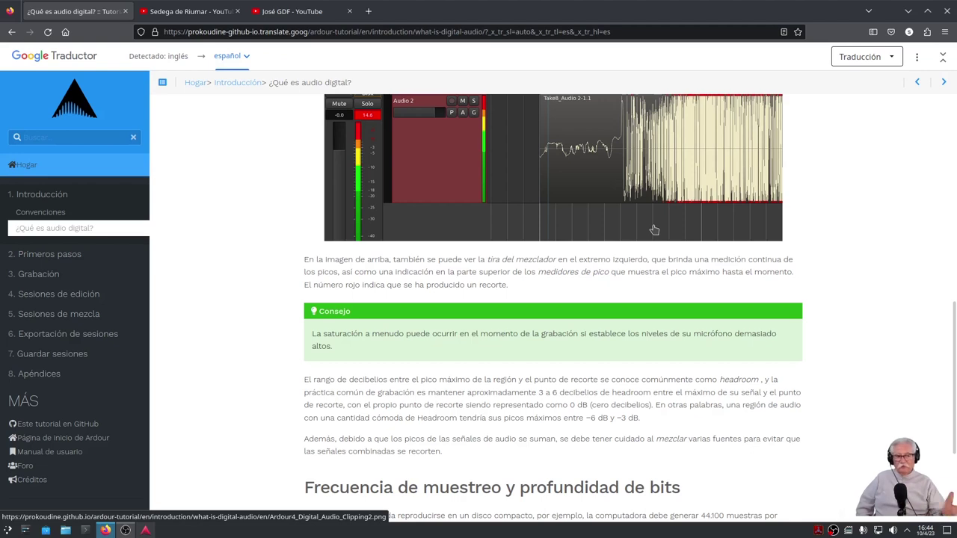
scroll(435, 402, down, 5)
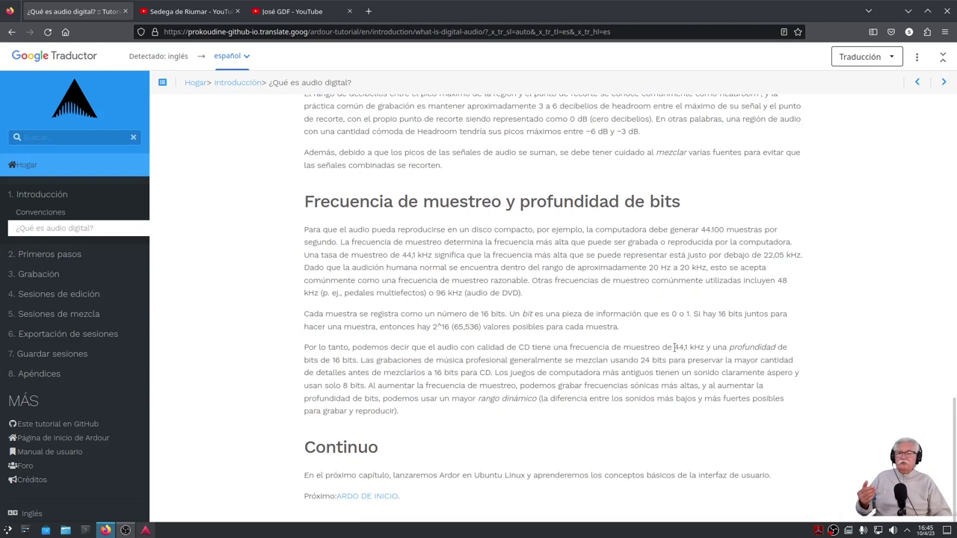
mouse_move(669, 347)
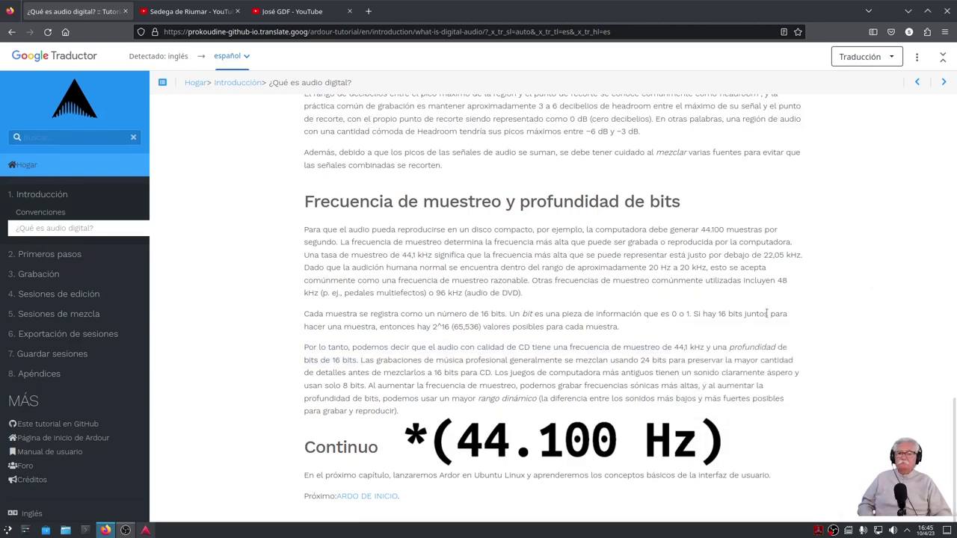
double_click(680, 347)
triple_click(711, 343)
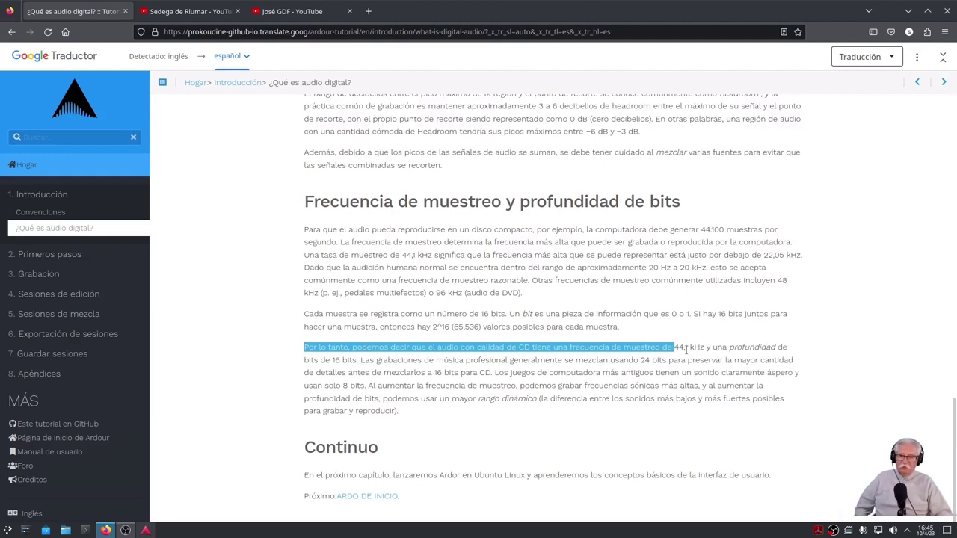
mouse_move(686, 348)
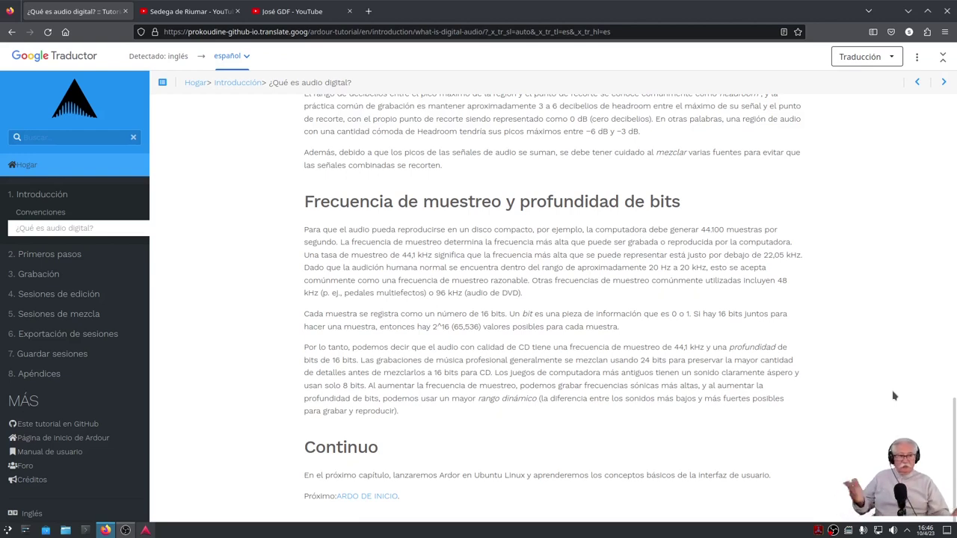
Step: Open the tutorial's chapter 2, Primeros pasos
click(34, 258)
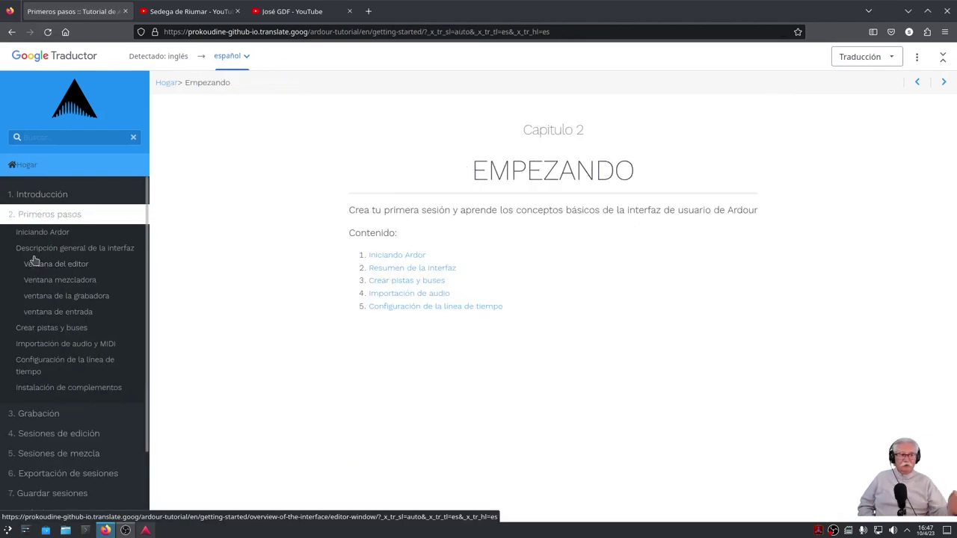